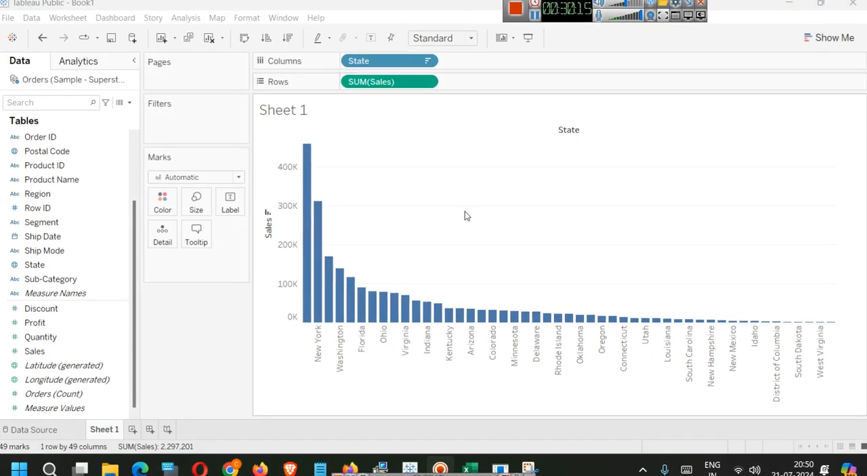
- Clear the sales sorting from the state bar chart and convert the chart to a filled map
{"action": "left_click", "coordinate": [268, 212]}
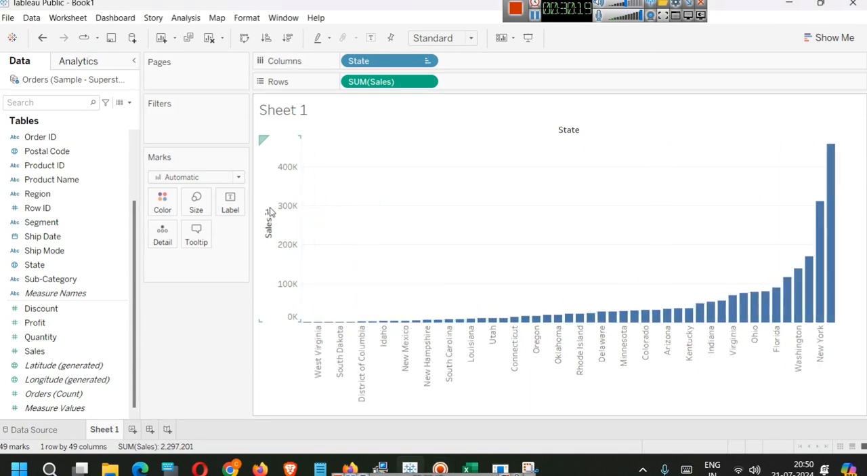
{"action": "left_click", "coordinate": [268, 212]}
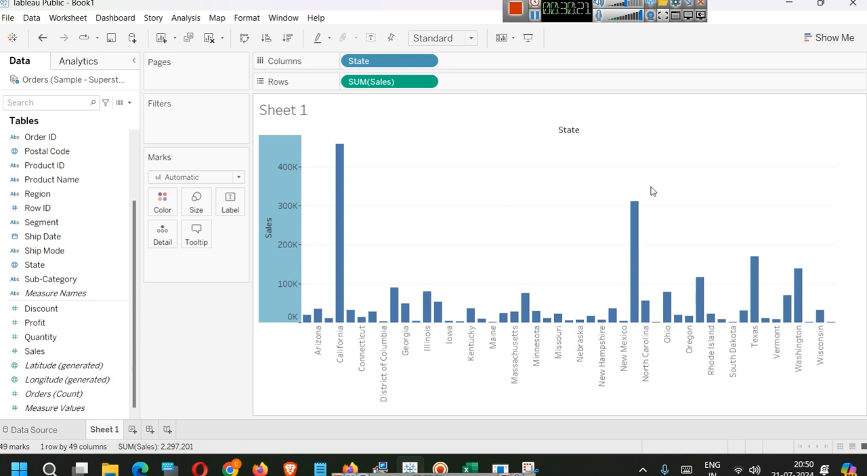
{"action": "left_click", "coordinate": [843, 40]}
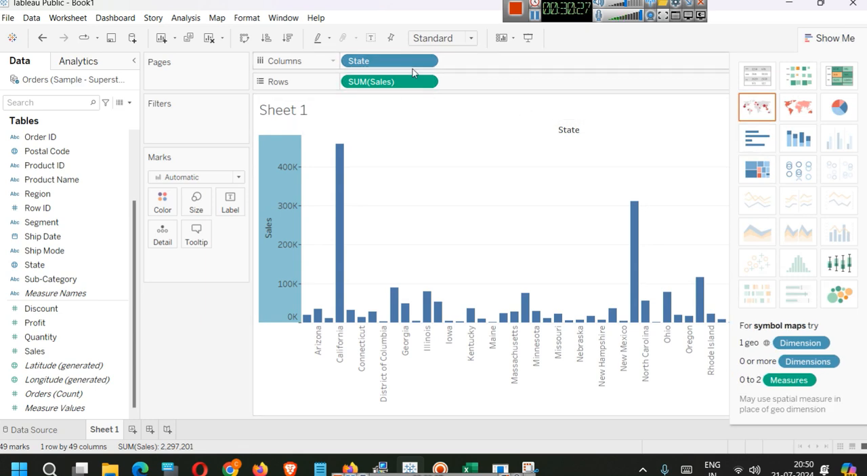
{"action": "left_click", "coordinate": [797, 114]}
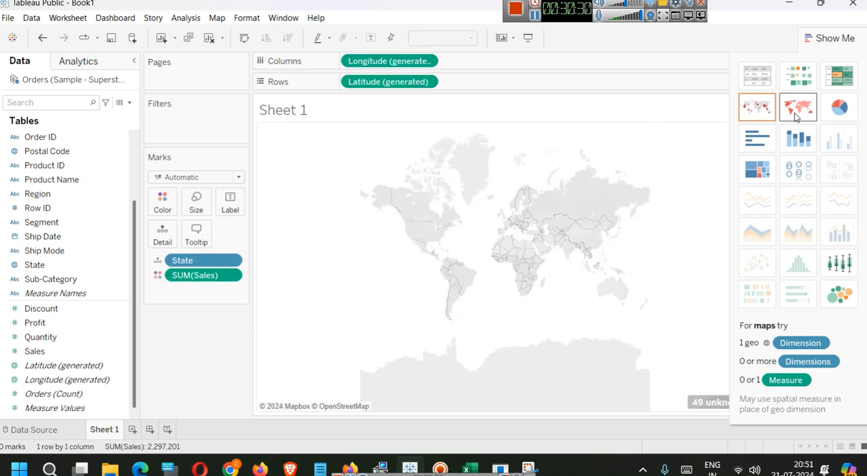
{"action": "left_click", "coordinate": [825, 38]}
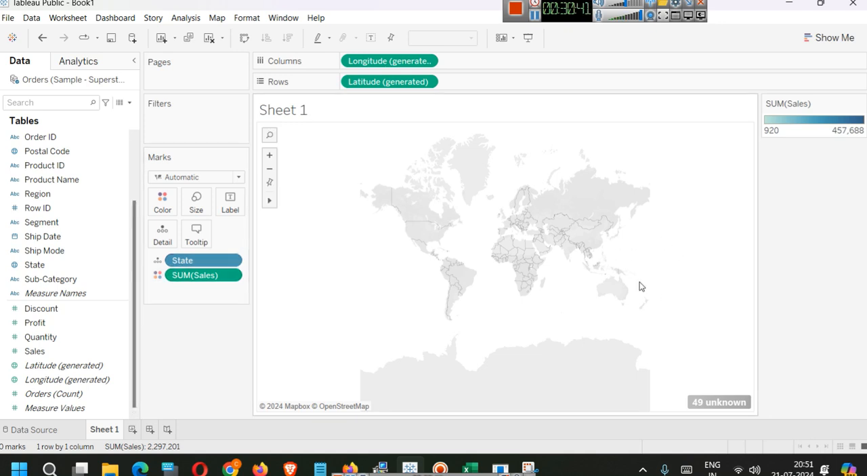
- Set the Country/Region role to None for the unknown state locations on the map
{"action": "left_click", "coordinate": [731, 404]}
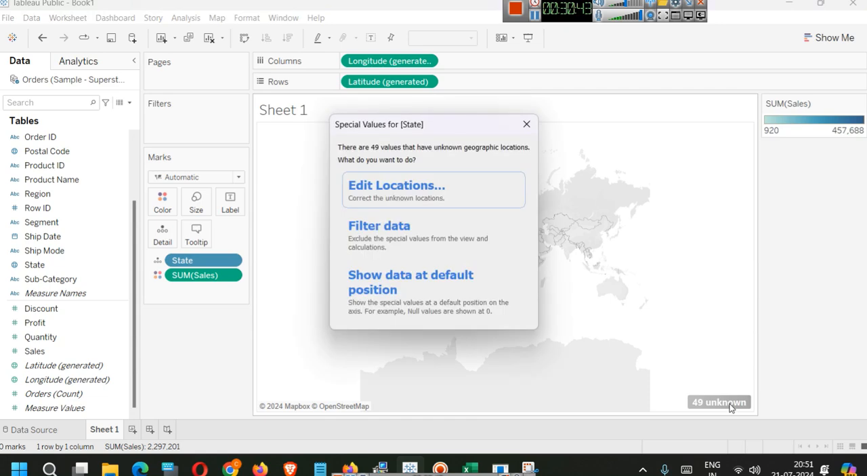
{"action": "left_click", "coordinate": [424, 186]}
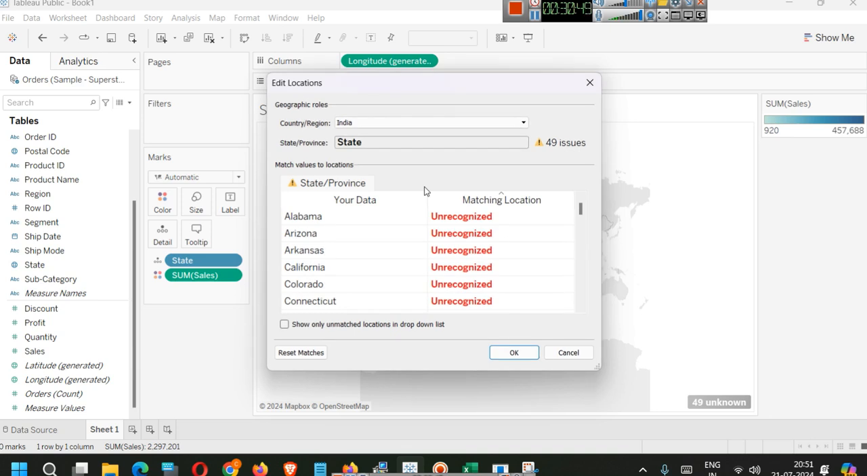
{"action": "left_click", "coordinate": [357, 122]}
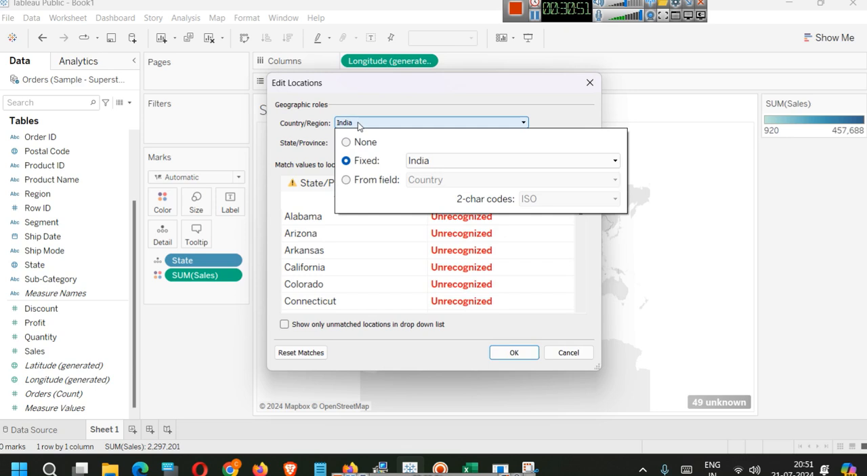
{"action": "left_click", "coordinate": [346, 142]}
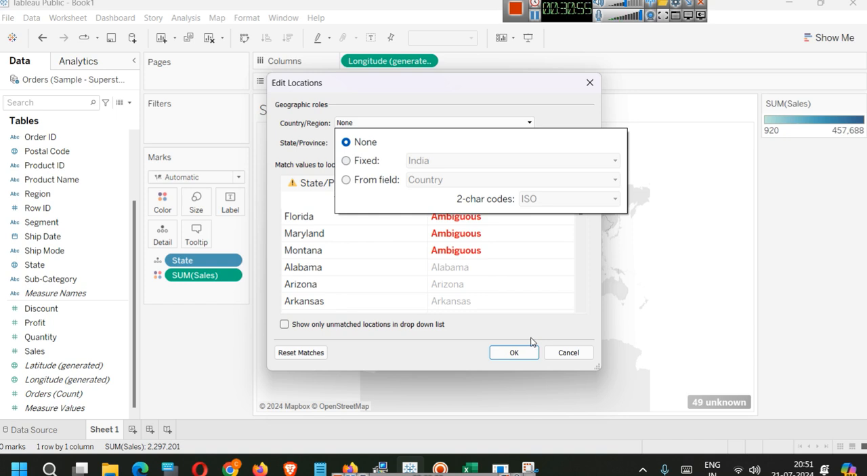
{"action": "left_click", "coordinate": [514, 352]}
{"action": "left_click", "coordinate": [514, 353]}
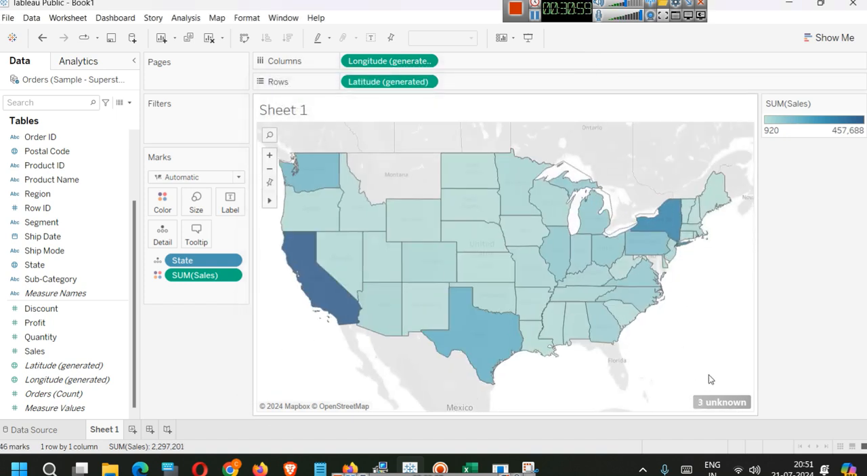
- Edit the remaining unknown state locations by fixing their Country/Region to United States
{"action": "left_click", "coordinate": [739, 404]}
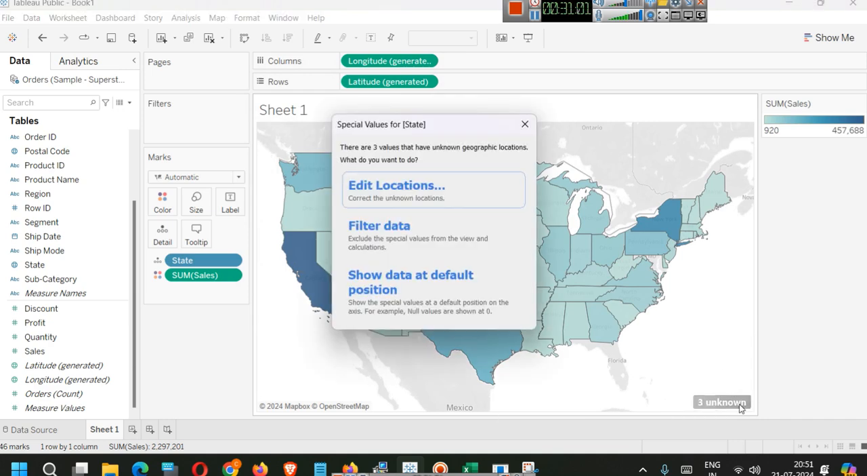
{"action": "left_click", "coordinate": [429, 195]}
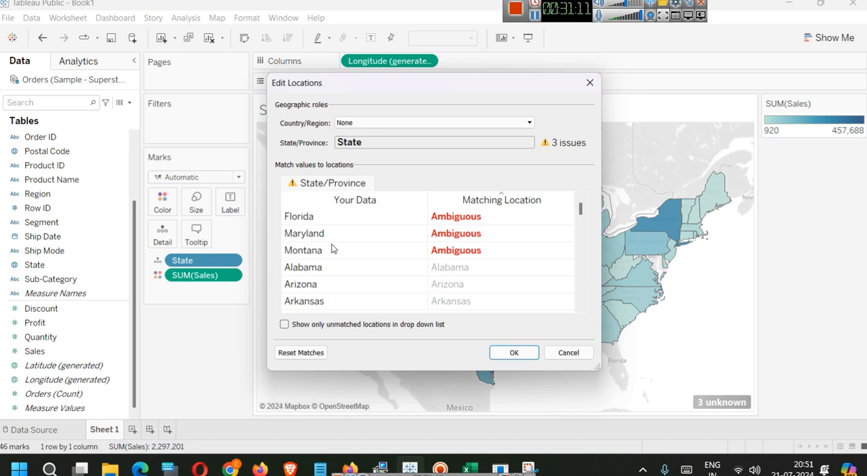
{"action": "left_click", "coordinate": [364, 122]}
{"action": "left_click", "coordinate": [377, 161]}
{"action": "left_click", "coordinate": [470, 159]}
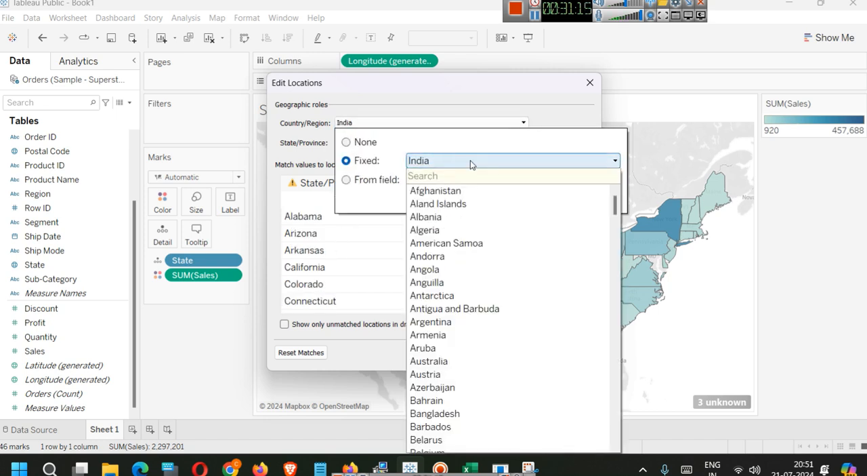
{"action": "type", "text": "uni"}
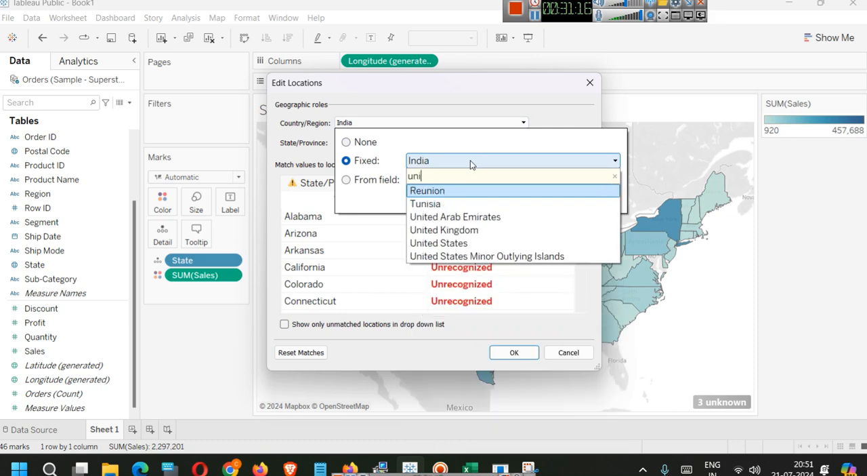
{"action": "left_click", "coordinate": [497, 243]}
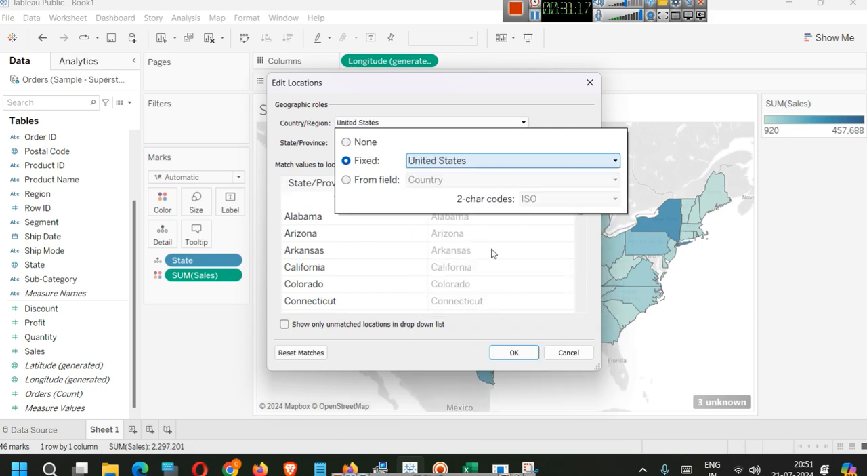
{"action": "left_click", "coordinate": [508, 353]}
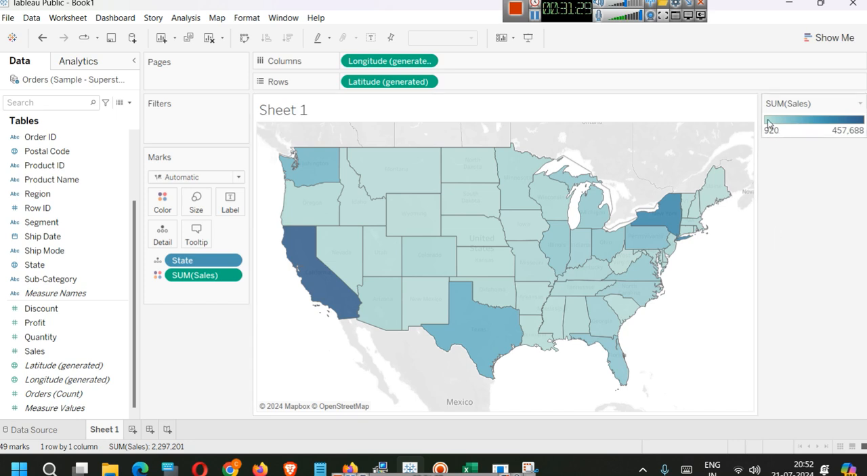
- Change the map's color measure from the sum to the average of Sales, AVG([Sales])
{"action": "double_click", "coordinate": [178, 275]}
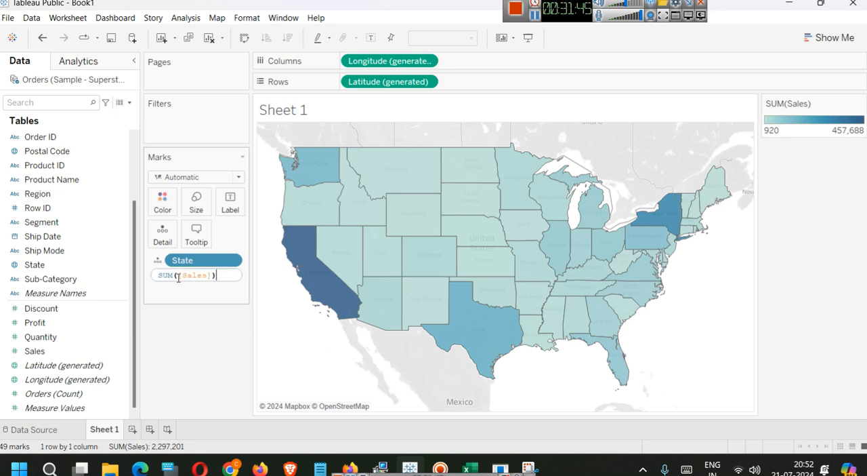
{"action": "double_click", "coordinate": [168, 275]}
{"action": "type", "text": "AVG"}
{"action": "left_click", "coordinate": [177, 287]}
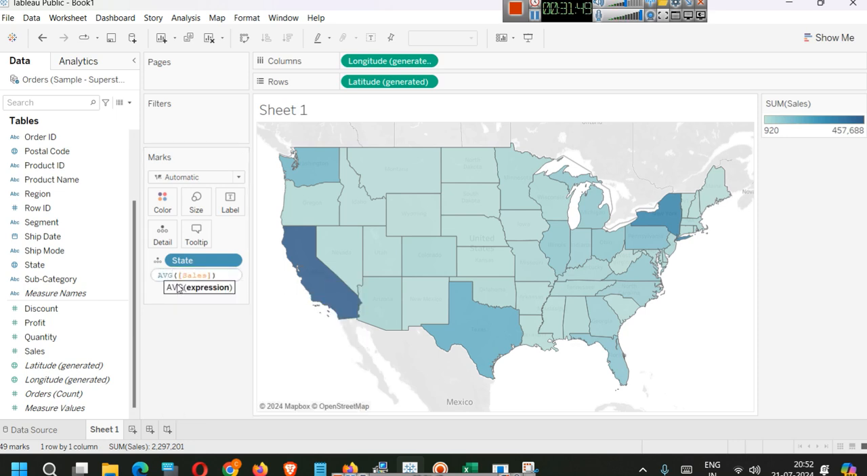
{"action": "key", "text": "Return"}
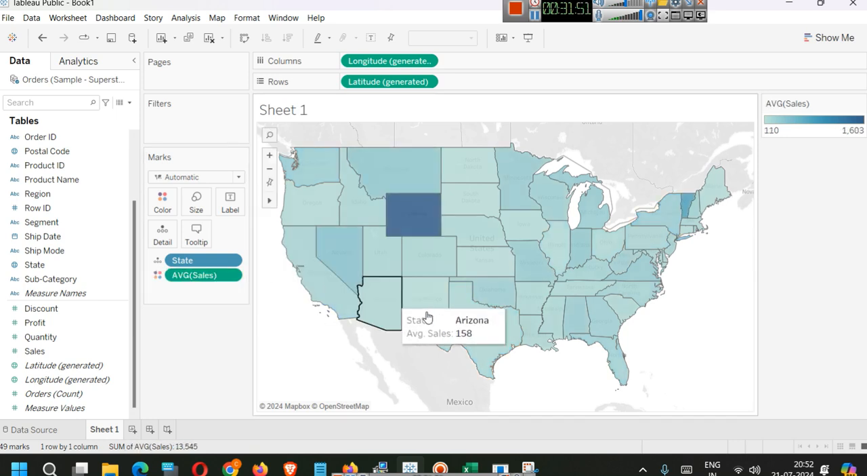
- Set the aggregation of the map's Sales color measure back to SUM
{"action": "double_click", "coordinate": [179, 275]}
{"action": "double_click", "coordinate": [166, 274]}
{"action": "type", "text": "SU"}
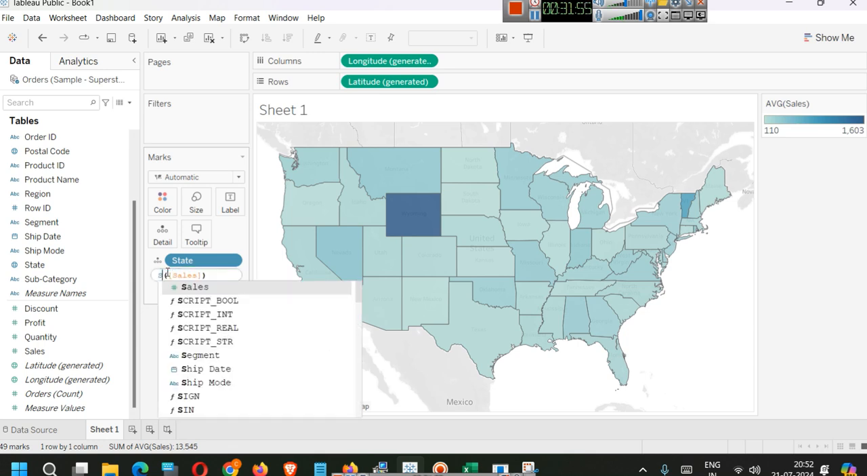
{"action": "type", "text": "M"}
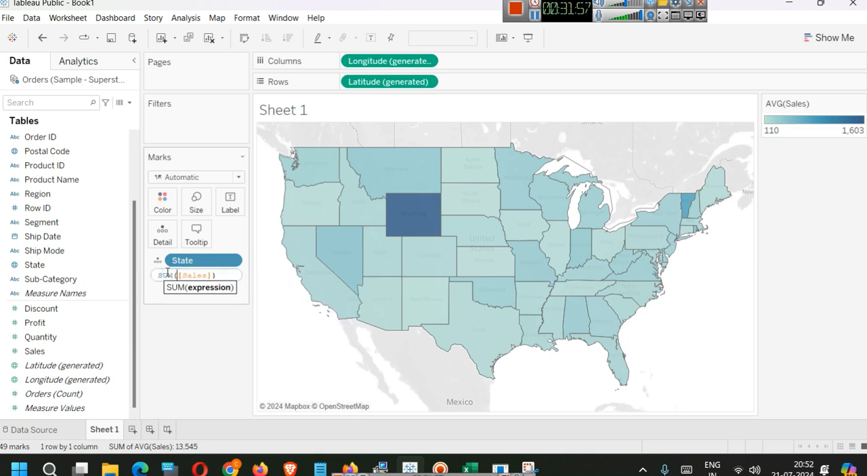
{"action": "key", "text": "Return"}
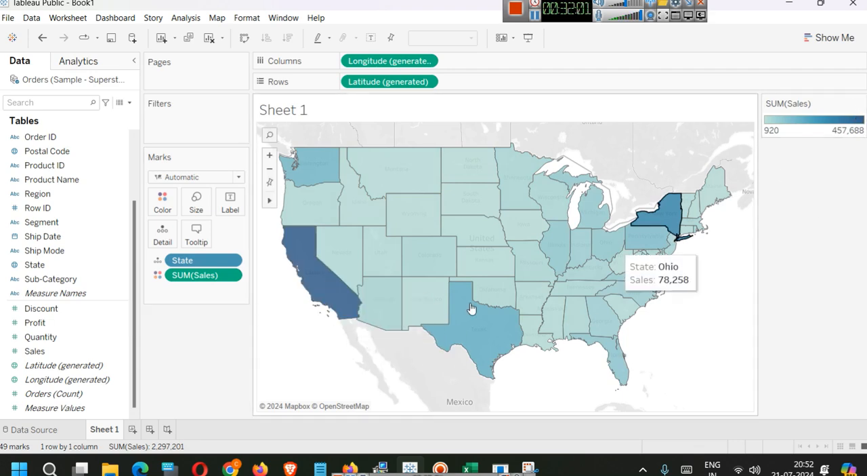
- Try AVG as the aggregation of the map's Sales color measure once more, and undo that change
{"action": "mouse_move", "coordinate": [323, 285]}
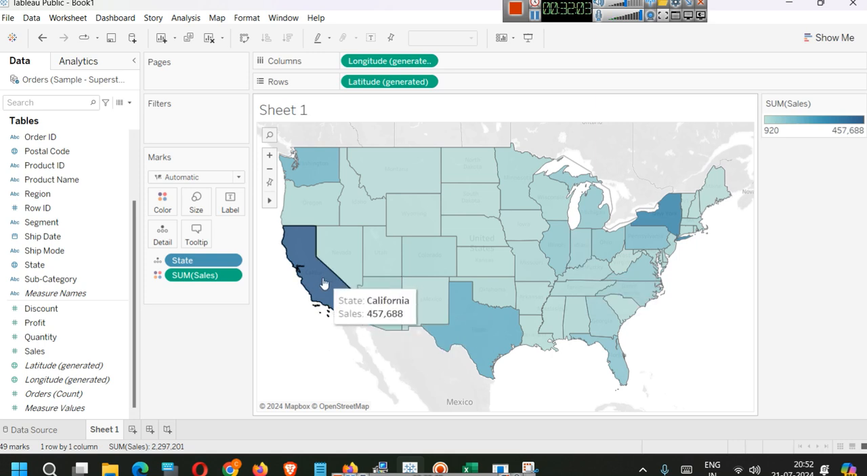
{"action": "mouse_move", "coordinate": [485, 339]}
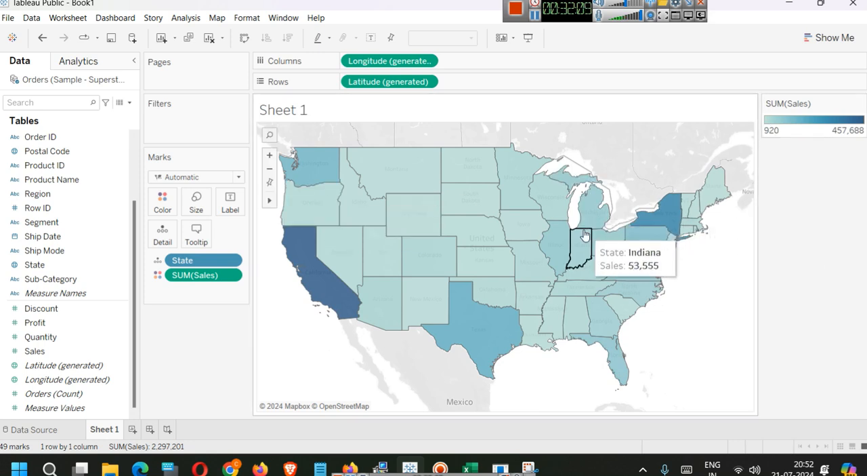
{"action": "mouse_move", "coordinate": [465, 168]}
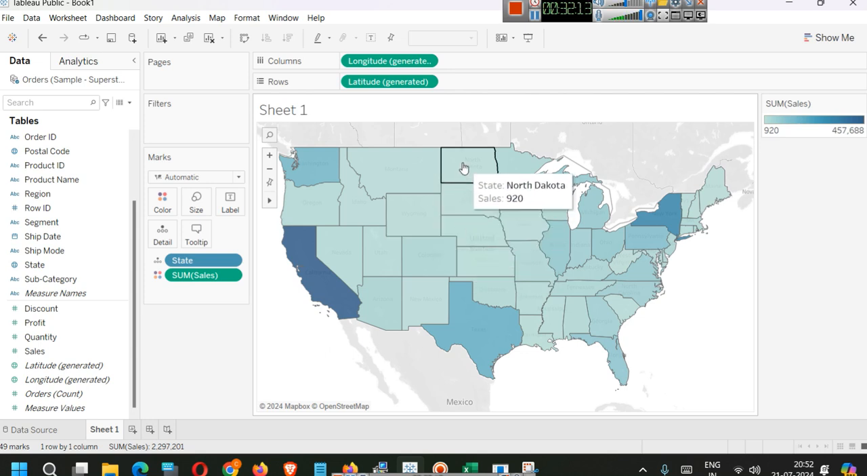
{"action": "double_click", "coordinate": [182, 275]}
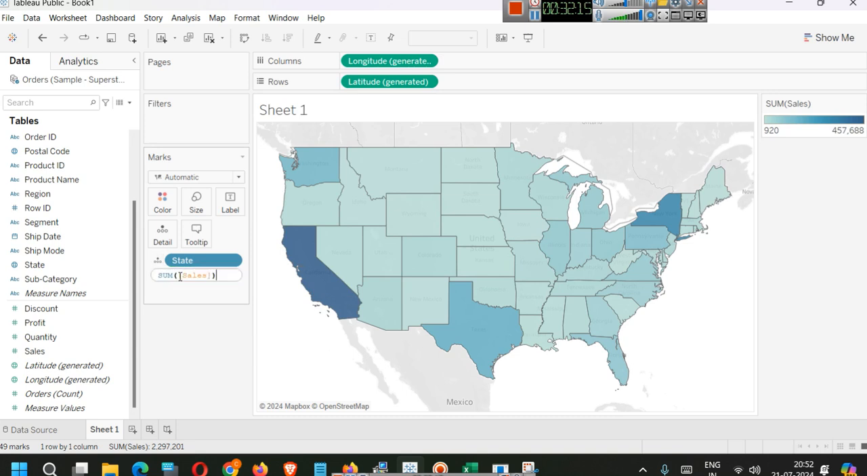
{"action": "double_click", "coordinate": [166, 274]}
{"action": "type", "text": "AVG"}
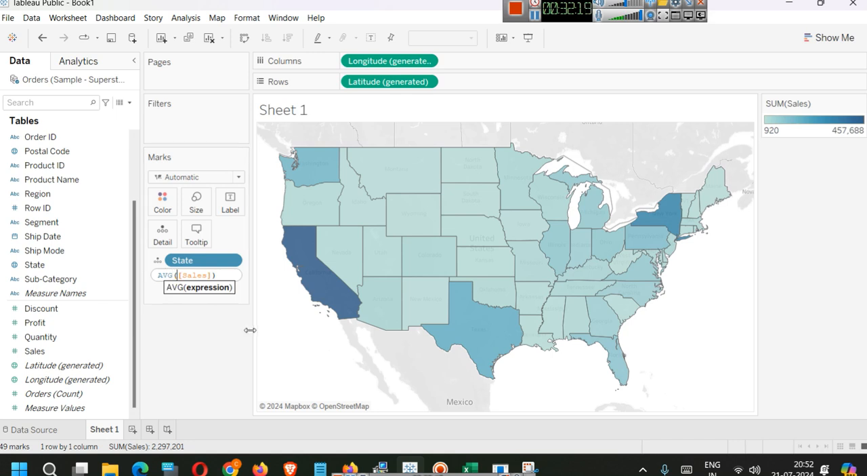
{"action": "key", "text": "Return"}
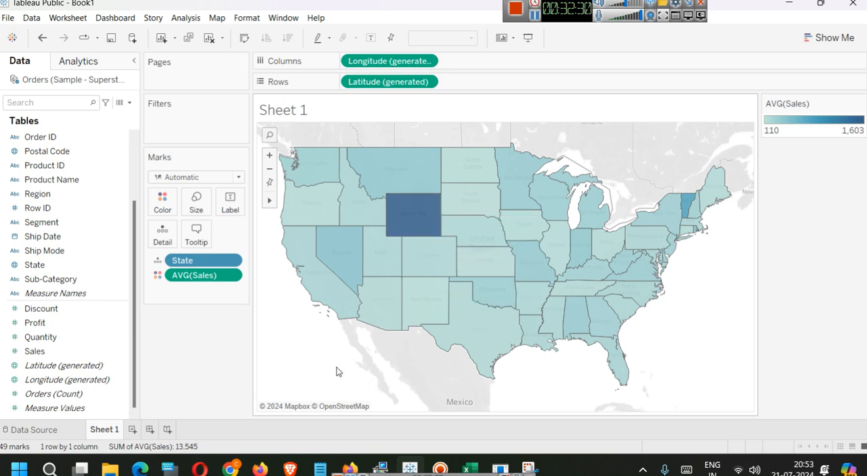
{"action": "key", "text": "ctrl+z"}
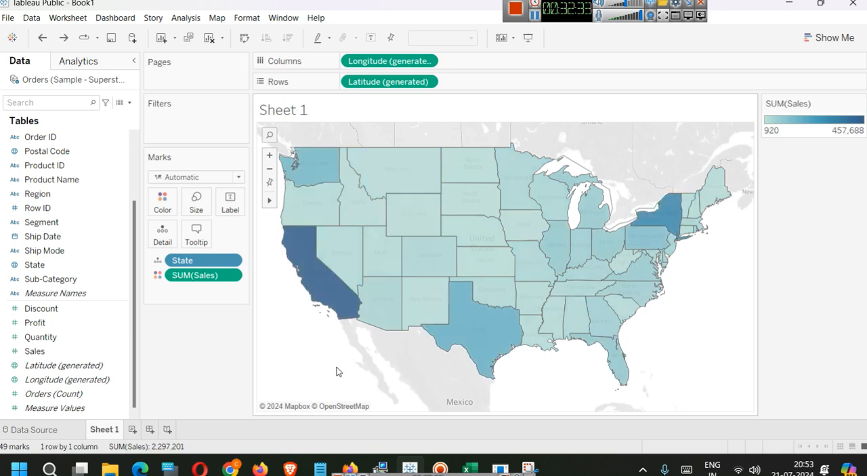
- Relate the People and Returns sheets to Orders in the data source, checking the fields that link Orders and People
{"action": "mouse_move", "coordinate": [339, 309]}
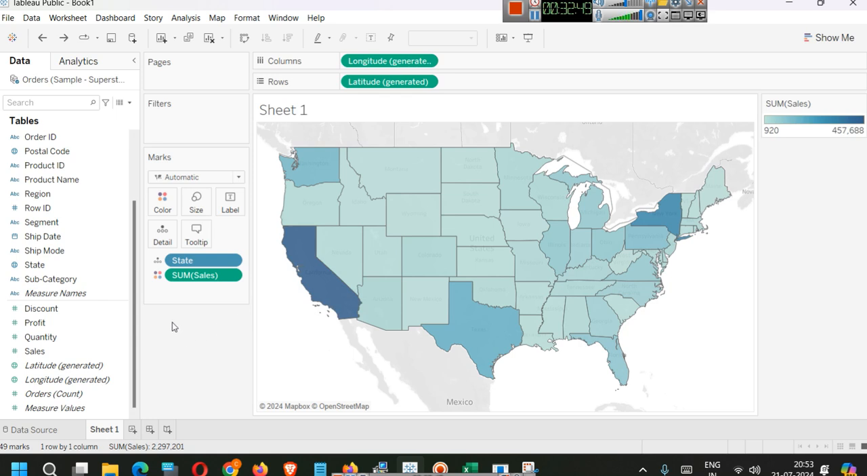
{"action": "left_click", "coordinate": [34, 429]}
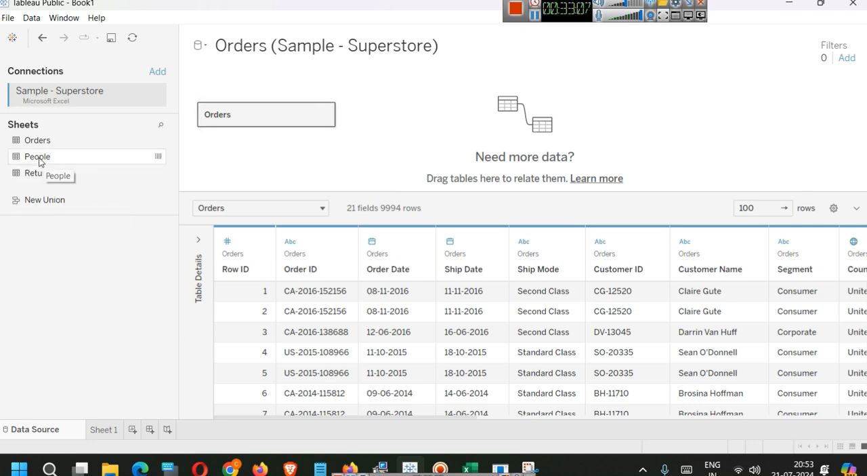
{"action": "left_click_drag", "start_coordinate": [39, 162], "coordinate": [376, 117]}
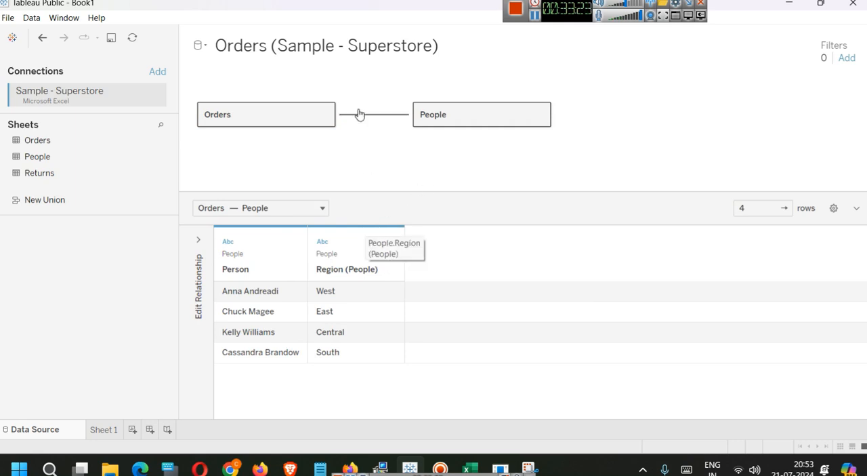
{"action": "left_click", "coordinate": [197, 241]}
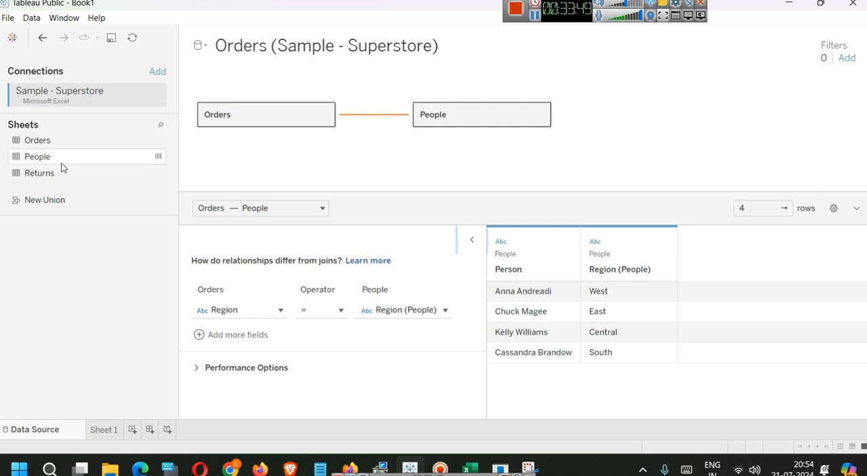
{"action": "left_click_drag", "start_coordinate": [58, 172], "coordinate": [379, 88]}
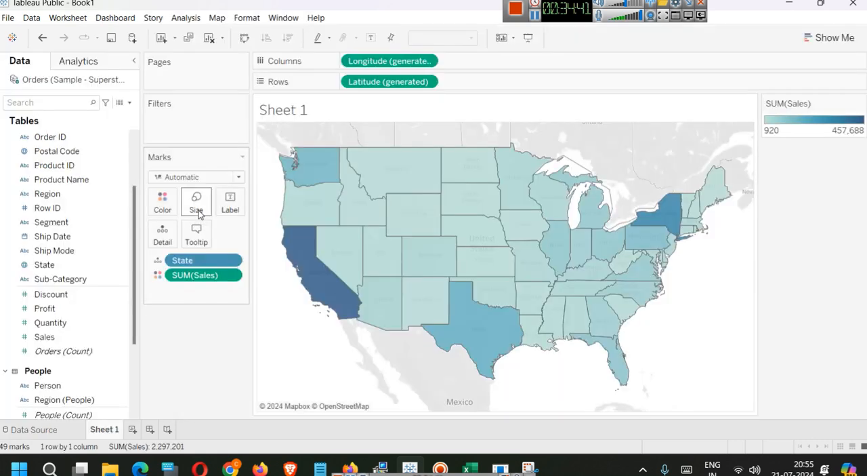
{"action": "scroll", "coordinate": [76, 261], "scroll_direction": "up", "scroll_amount": 3}
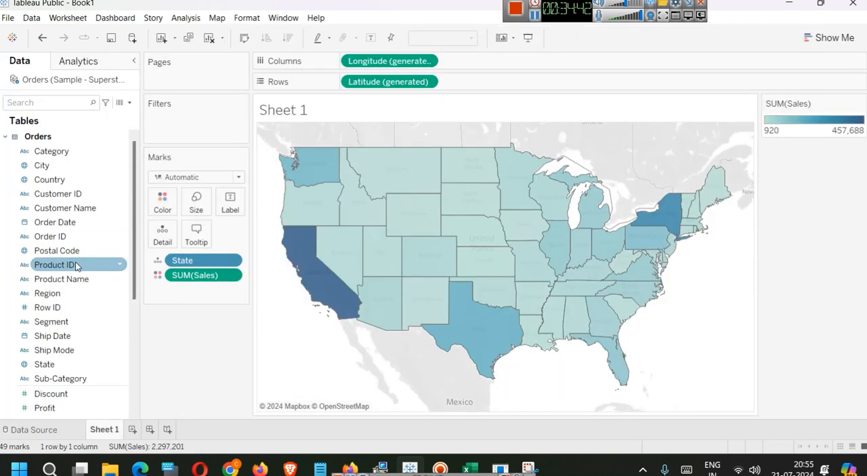
- Collapse the field lists of the Orders, People and Returns tables after checking the Orders fields
{"action": "left_click", "coordinate": [5, 137]}
{"action": "left_click", "coordinate": [5, 154]}
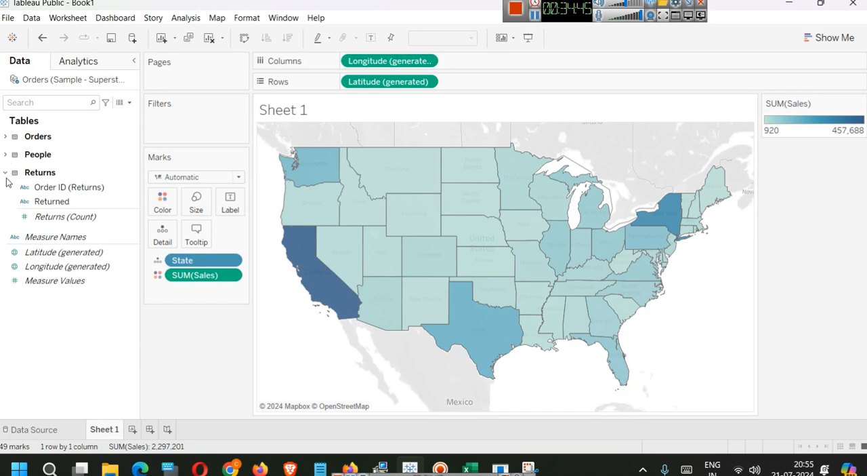
{"action": "left_click", "coordinate": [6, 173]}
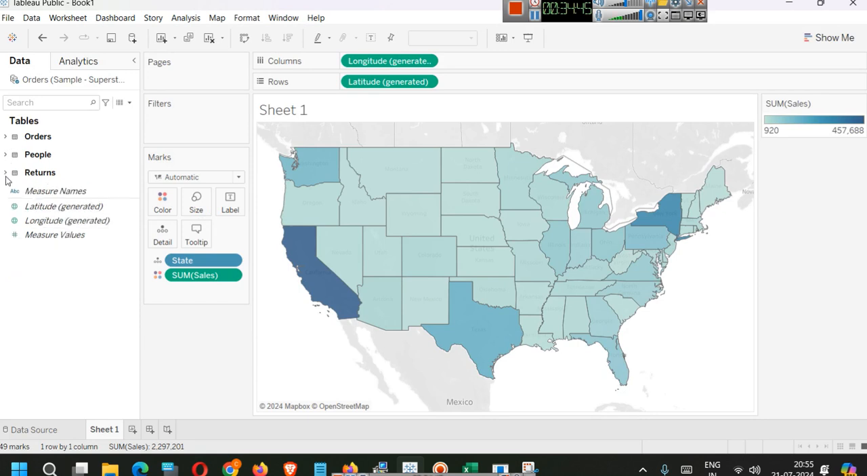
{"action": "left_click", "coordinate": [6, 137]}
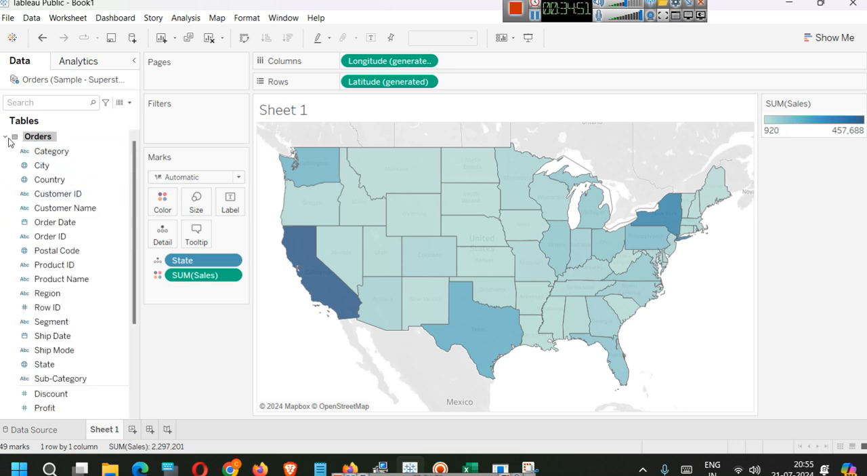
{"action": "left_click", "coordinate": [5, 138]}
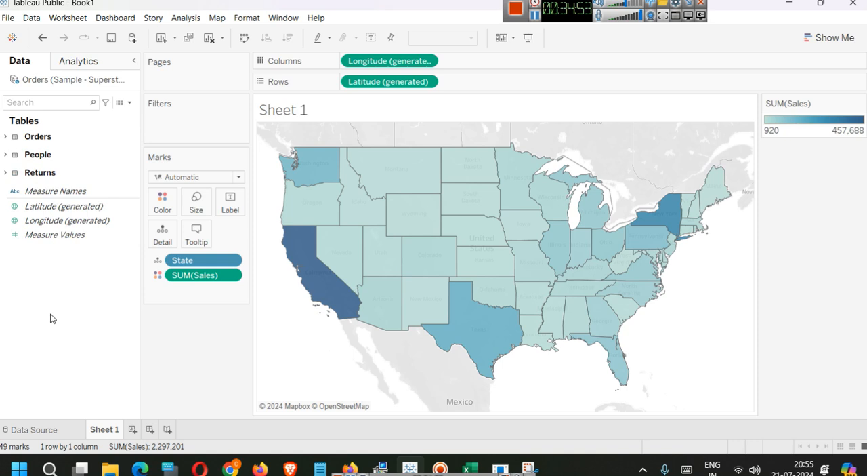
- Create a new worksheet and place the City field from the Orders table on Columns
{"action": "left_click", "coordinate": [134, 428]}
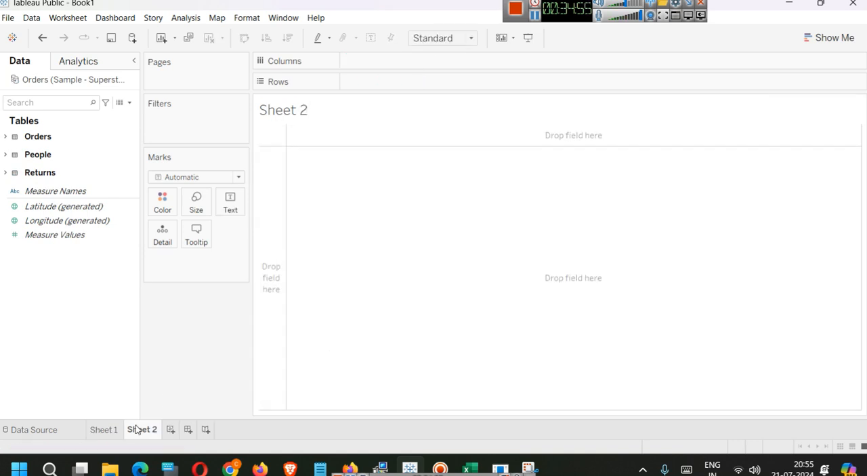
{"action": "left_click", "coordinate": [4, 137]}
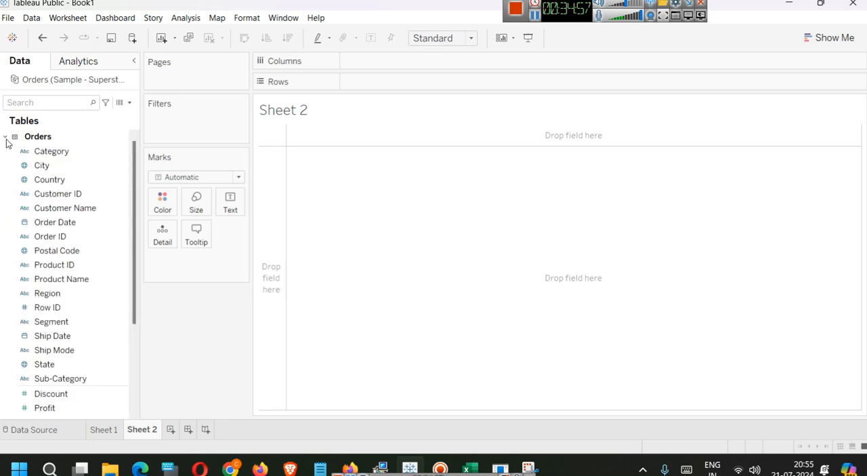
{"action": "scroll", "coordinate": [37, 263], "scroll_direction": "down", "scroll_amount": 2}
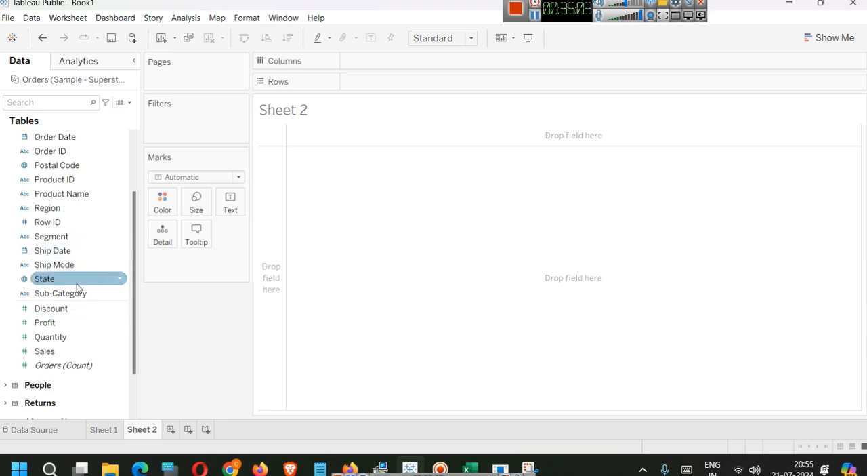
{"action": "scroll", "coordinate": [77, 282], "scroll_direction": "up", "scroll_amount": 2}
{"action": "left_click_drag", "start_coordinate": [62, 167], "coordinate": [378, 70]}
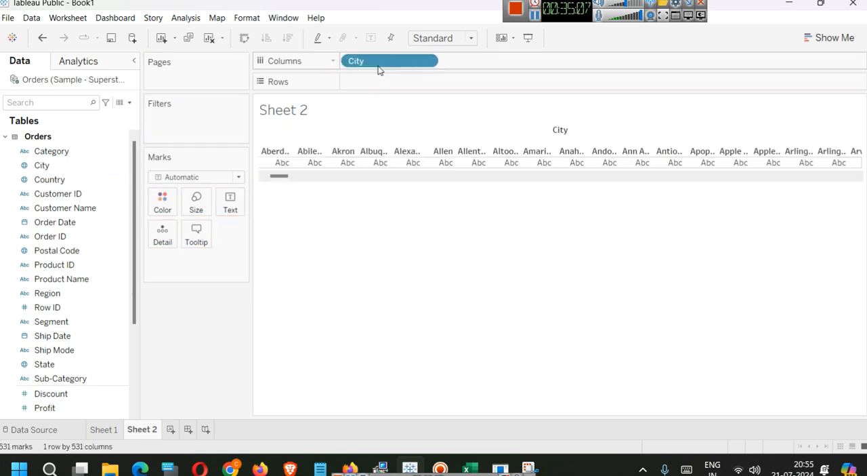
- Put Returns (Count) on Rows against City, sort the cities by return count in descending order, and review the bars
{"action": "left_click", "coordinate": [4, 137]}
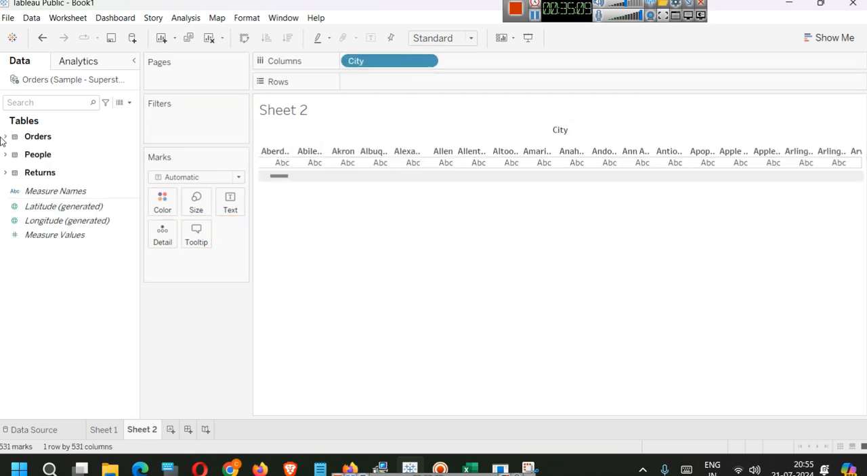
{"action": "left_click", "coordinate": [6, 173]}
{"action": "left_click_drag", "start_coordinate": [38, 217], "coordinate": [406, 91]}
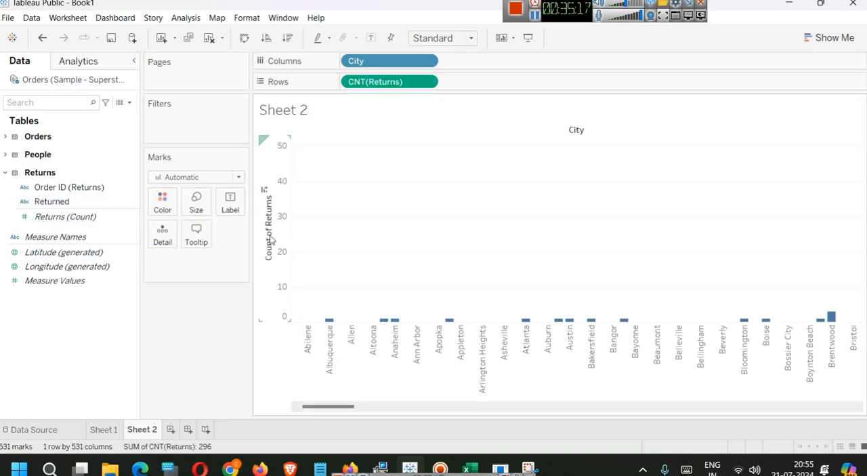
{"action": "left_click", "coordinate": [267, 188]}
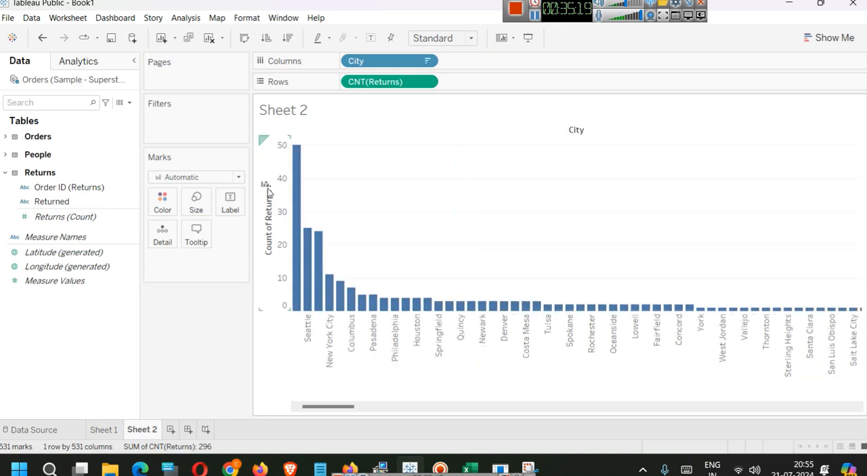
{"action": "mouse_move", "coordinate": [296, 170]}
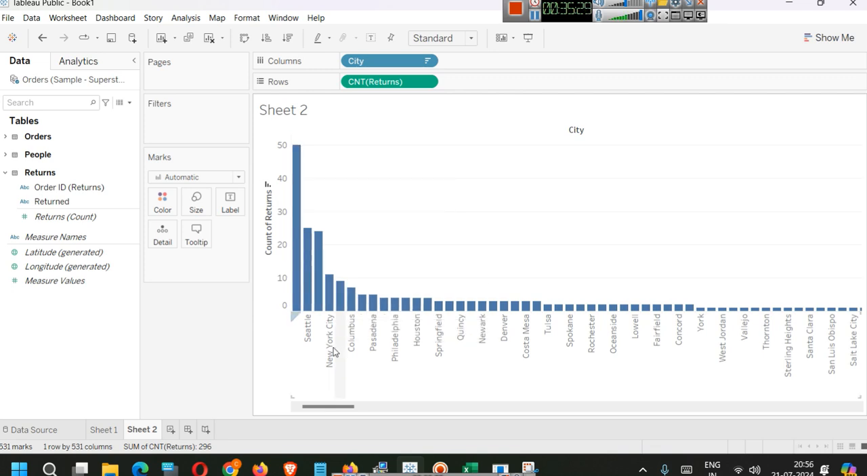
{"action": "left_click_drag", "start_coordinate": [329, 406], "coordinate": [852, 400]}
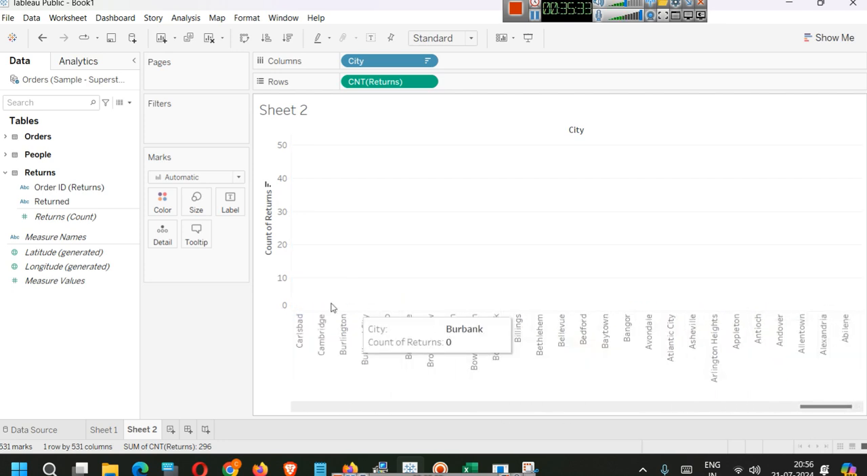
{"action": "left_click_drag", "start_coordinate": [789, 406], "coordinate": [271, 424]}
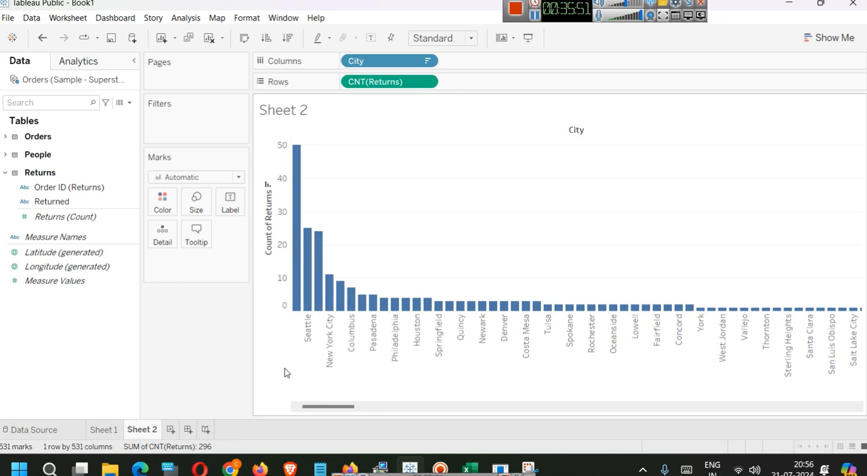
- Create another worksheet and place City from the Orders table on its Columns
{"action": "left_click", "coordinate": [171, 429]}
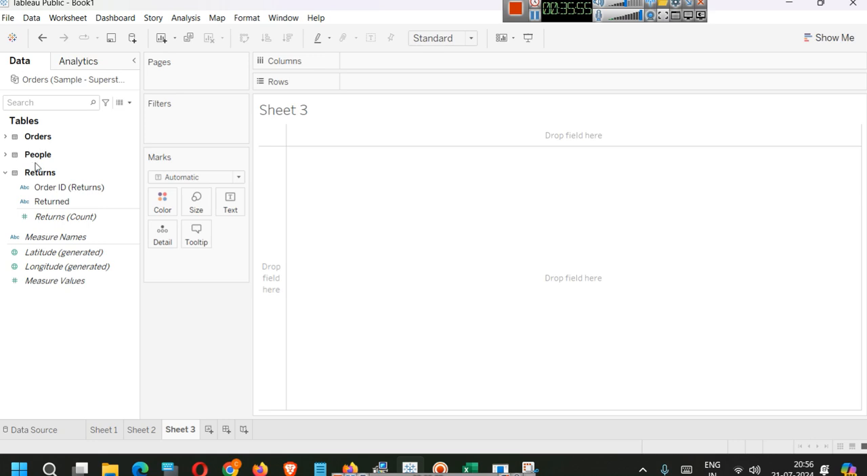
{"action": "left_click", "coordinate": [6, 173]}
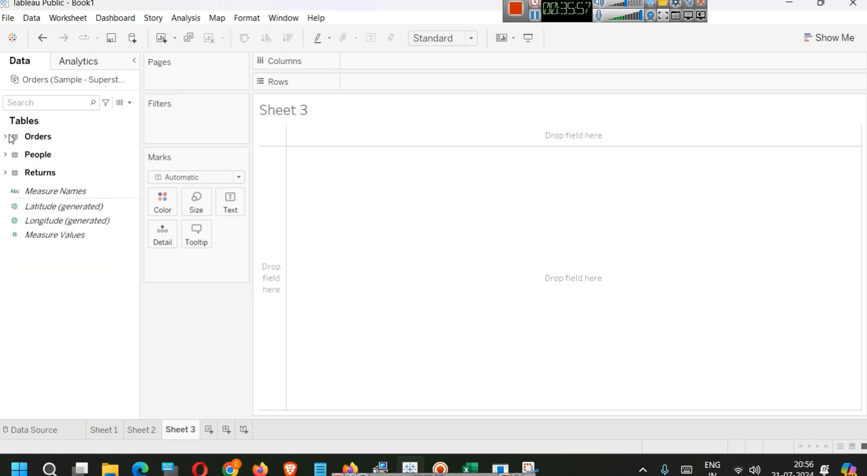
{"action": "left_click", "coordinate": [5, 137]}
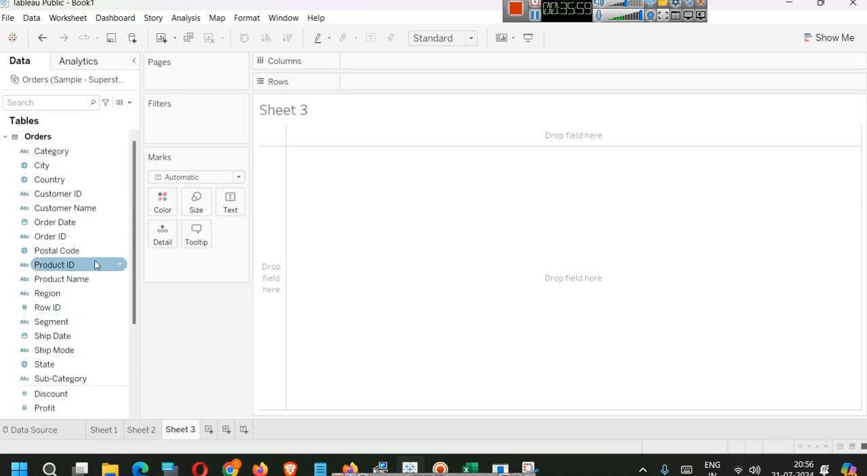
{"action": "left_click_drag", "start_coordinate": [88, 169], "coordinate": [399, 65]}
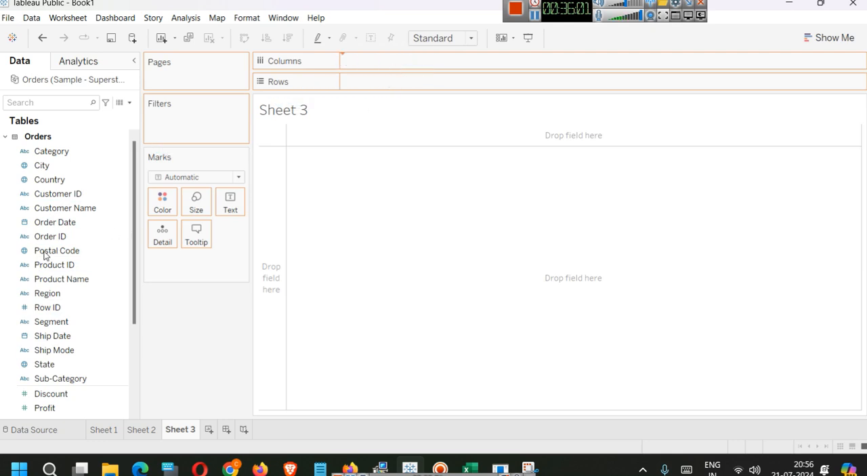
- Put Orders (Count) on Rows and sort the cities by order count in descending order
{"action": "scroll", "coordinate": [46, 256], "scroll_direction": "down", "scroll_amount": 3}
{"action": "left_click_drag", "start_coordinate": [64, 323], "coordinate": [380, 90]}
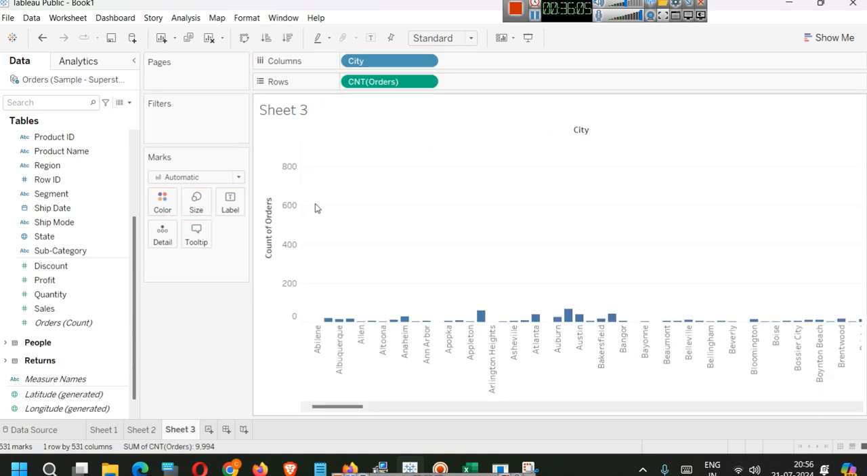
{"action": "left_click", "coordinate": [268, 194]}
- Compare the order counts on Sheet 3 with the return counts on Sheet 2 for New York City and the other leading cities
{"action": "mouse_move", "coordinate": [305, 251]}
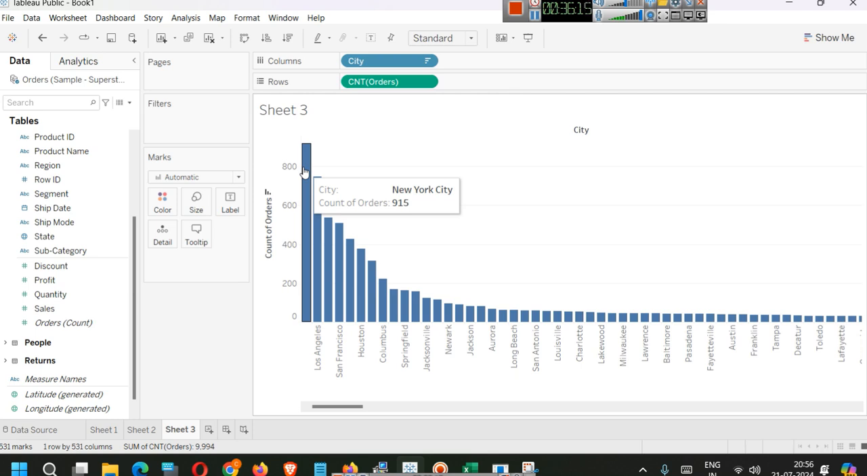
{"action": "mouse_move", "coordinate": [318, 193]}
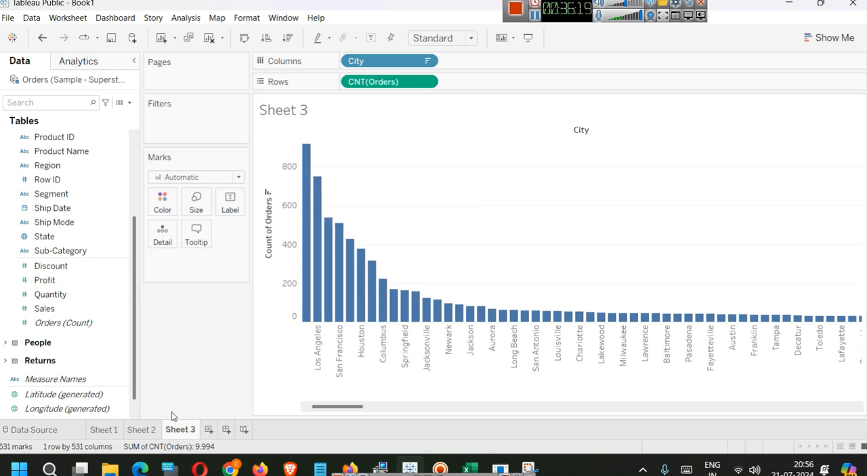
{"action": "left_click", "coordinate": [140, 431]}
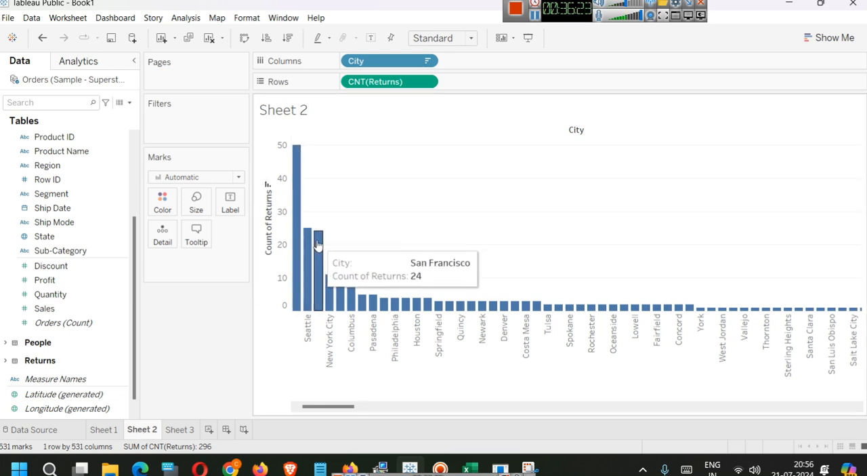
{"action": "mouse_move", "coordinate": [330, 287]}
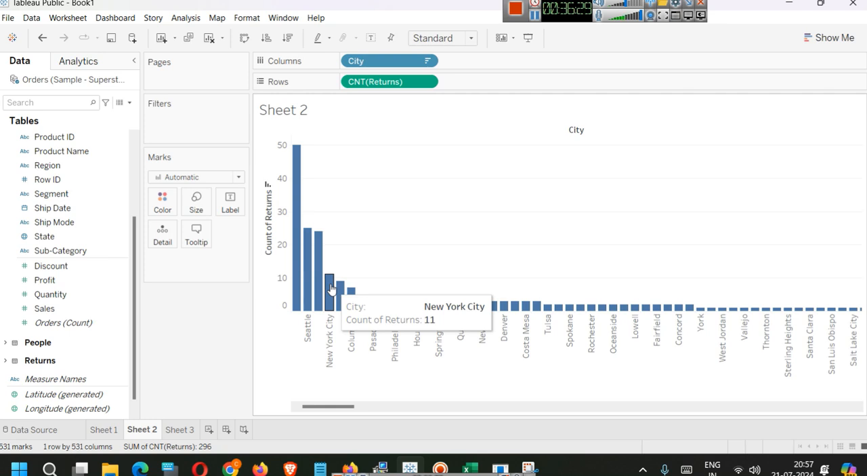
{"action": "left_click", "coordinate": [180, 429]}
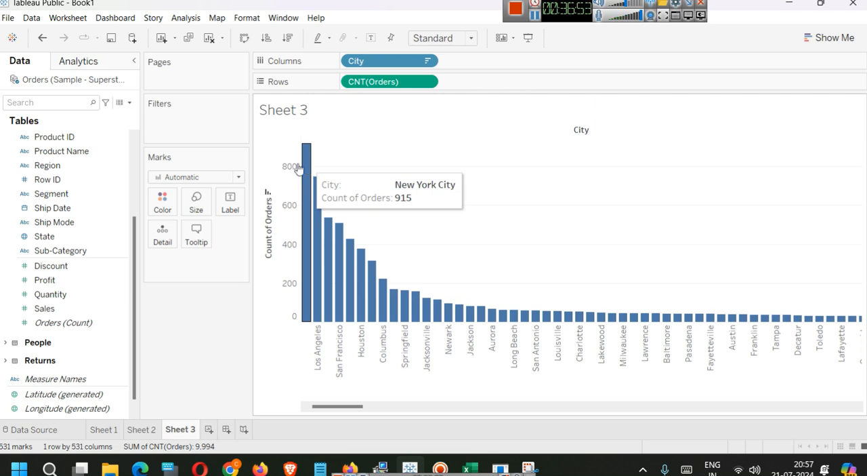
{"action": "left_click", "coordinate": [143, 429]}
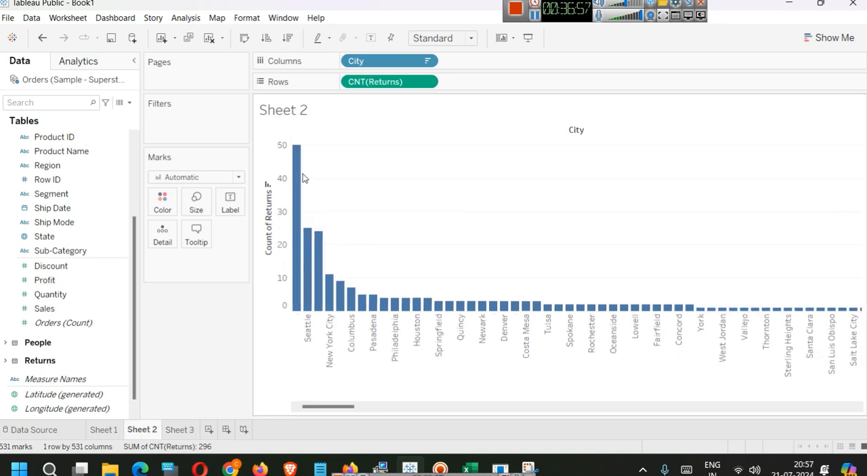
{"action": "mouse_move", "coordinate": [299, 177]}
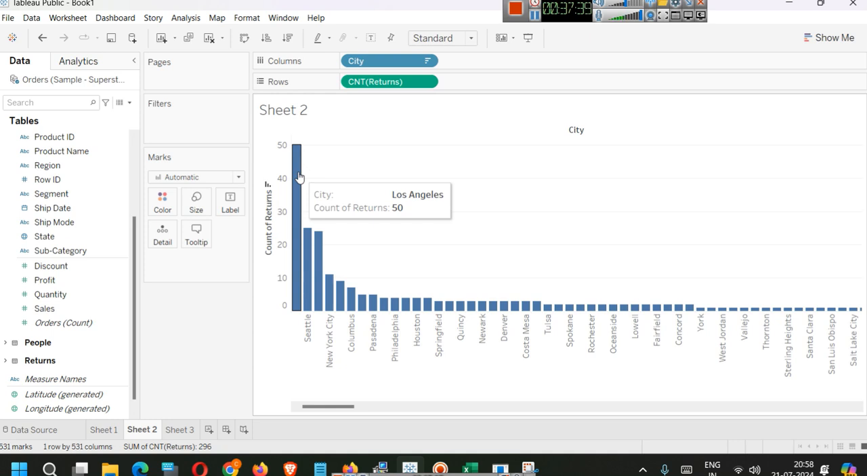
- Review how People and Returns relate to Orders in the data source and go back to the sales map on Sheet 1
{"action": "left_click", "coordinate": [18, 427]}
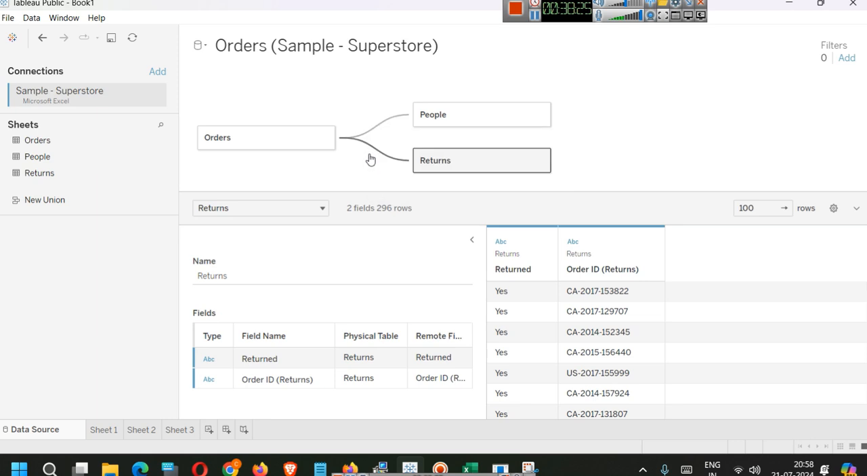
{"action": "mouse_move", "coordinate": [98, 432]}
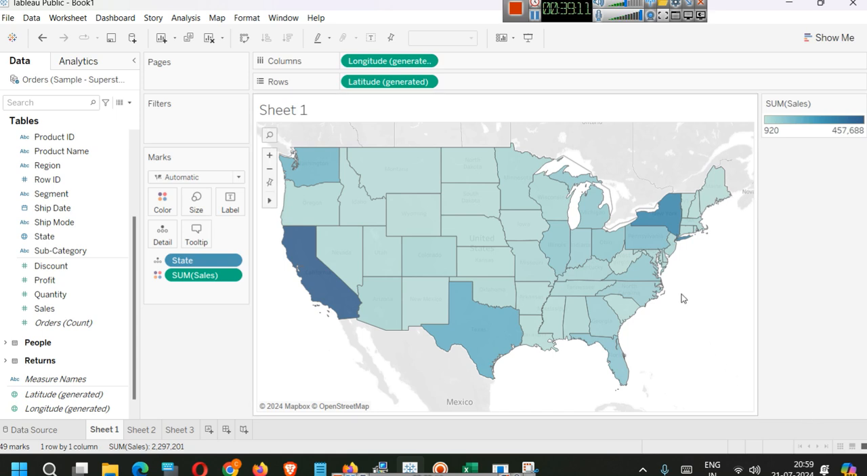
{"action": "mouse_move", "coordinate": [564, 176]}
- Try to save the workbook to Tableau Public and dismiss the sign-in window
{"action": "left_click", "coordinate": [6, 19]}
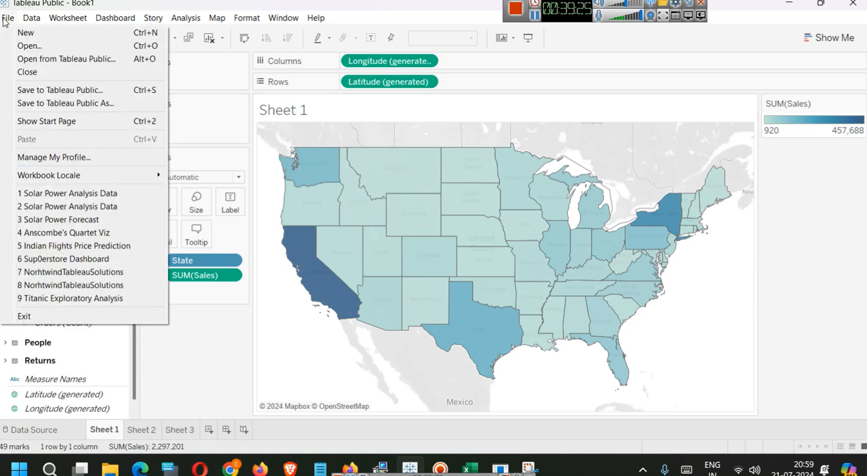
{"action": "left_click", "coordinate": [79, 99]}
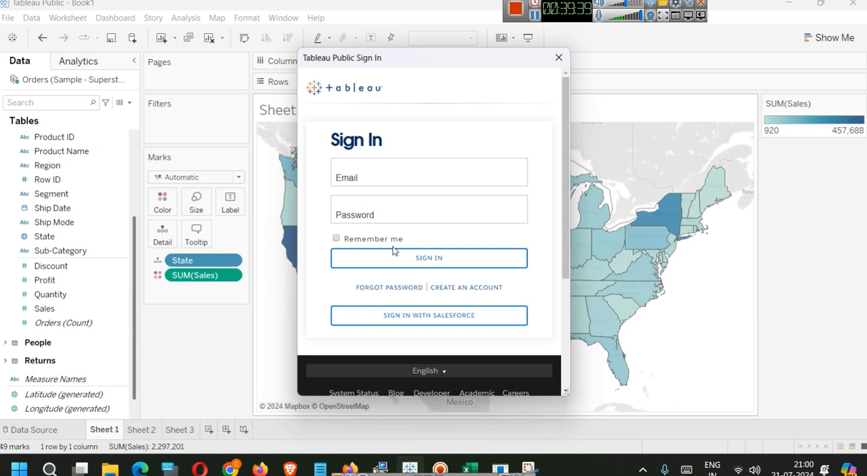
{"action": "left_click", "coordinate": [554, 65]}
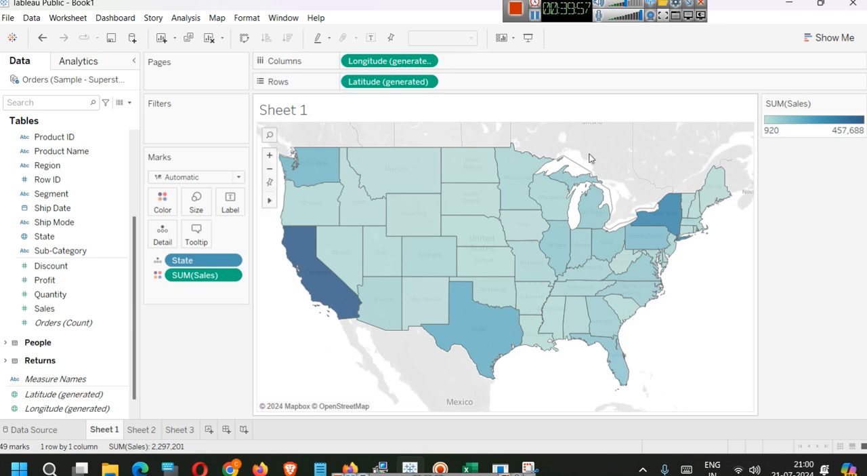